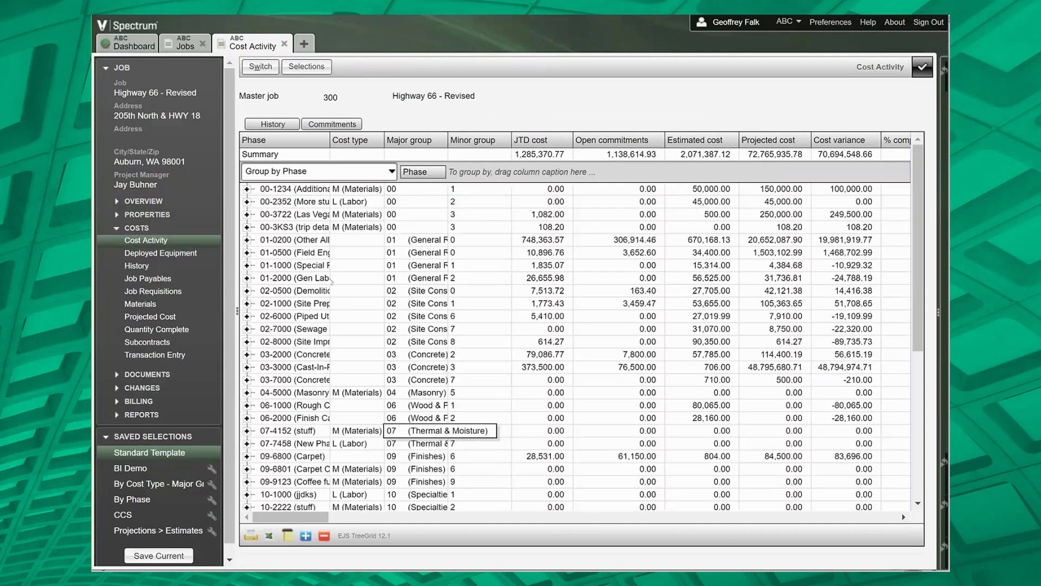
Step: Add Cost type as a second grouping level beneath Phase in the cost grid, and regroup the grid by UOM
drag(352, 140, 460, 179)
click(386, 172)
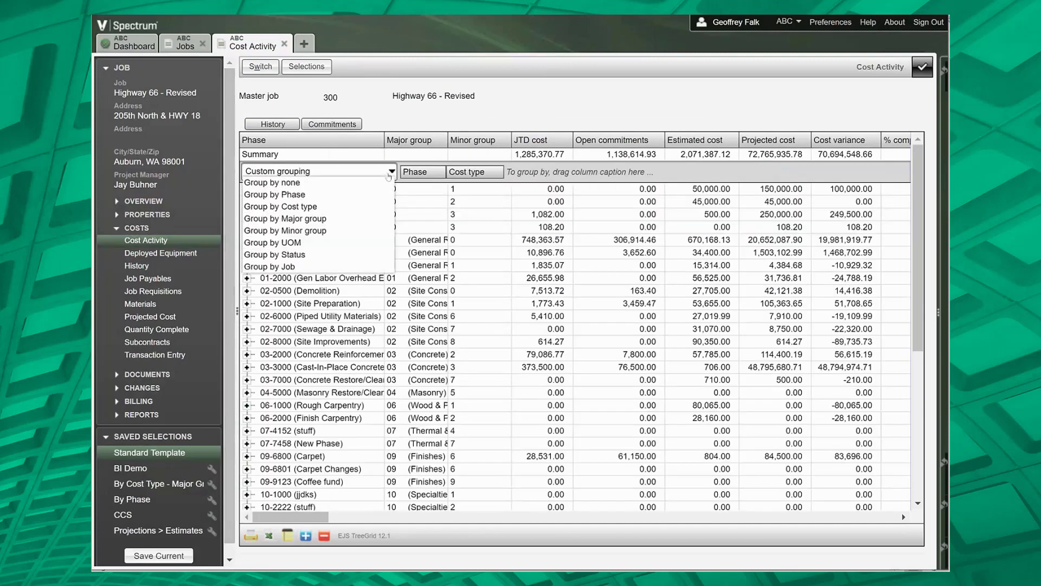
click(281, 242)
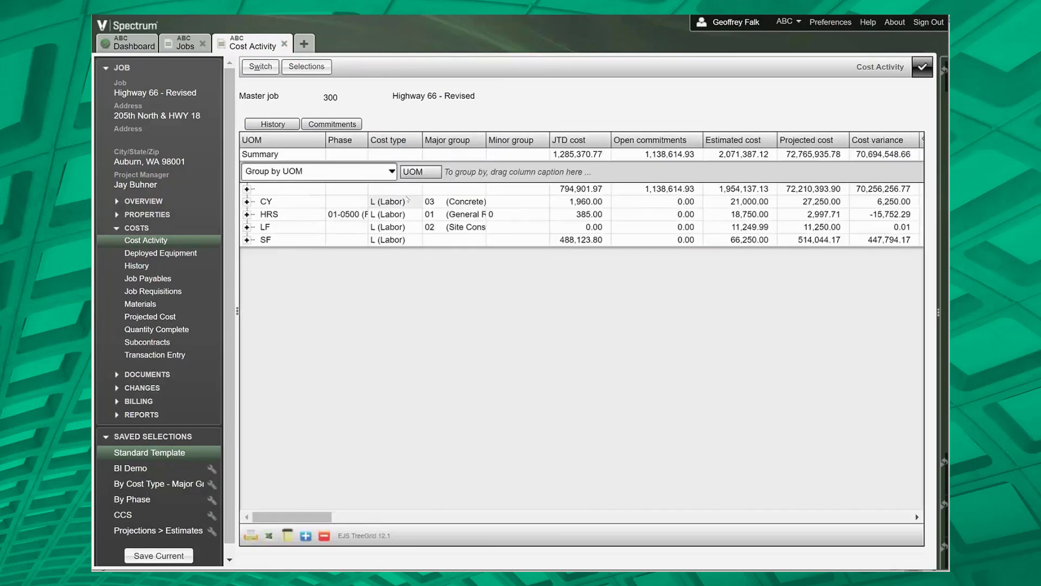
Step: Return the grid to grouping by Phase, and extend it to a nested grouping of Major group, Phase and Cost type, in that order
click(392, 171)
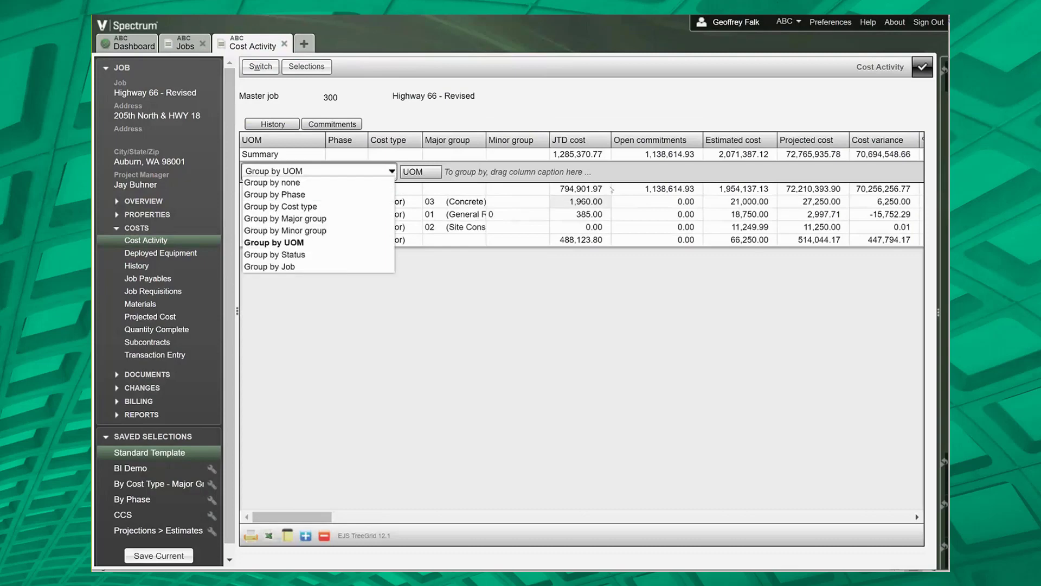
click(282, 194)
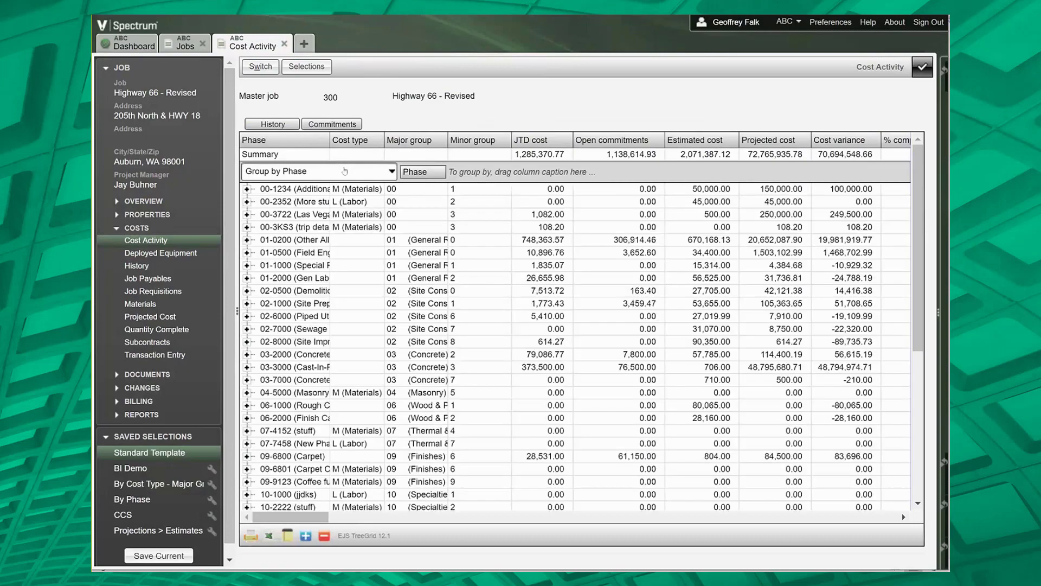
drag(355, 142, 411, 188)
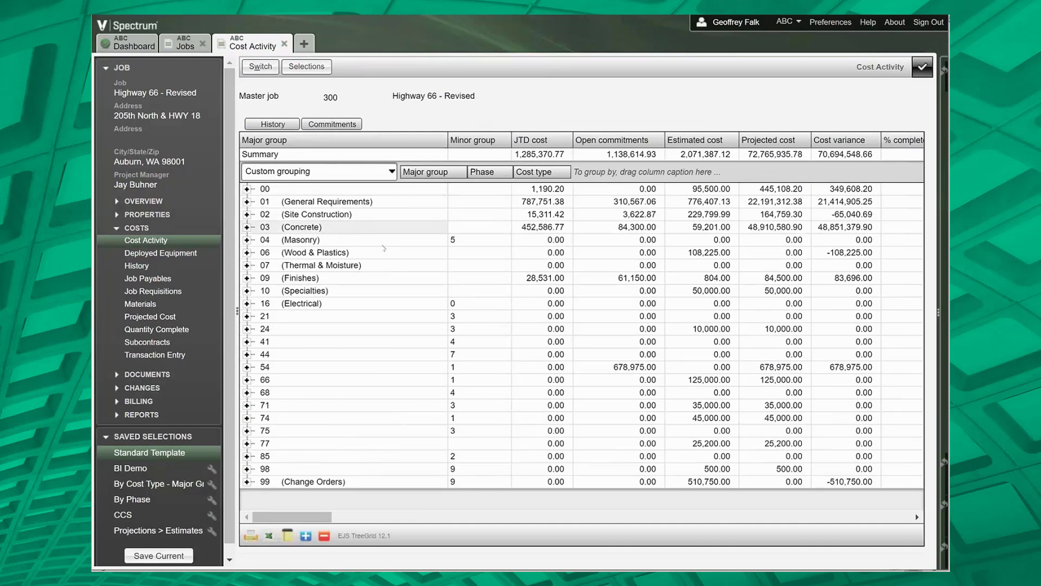
Step: Expand major group 01 (General Requirements) through phase 01-0200 (Other Allowances) to its Burden cost detail
click(247, 202)
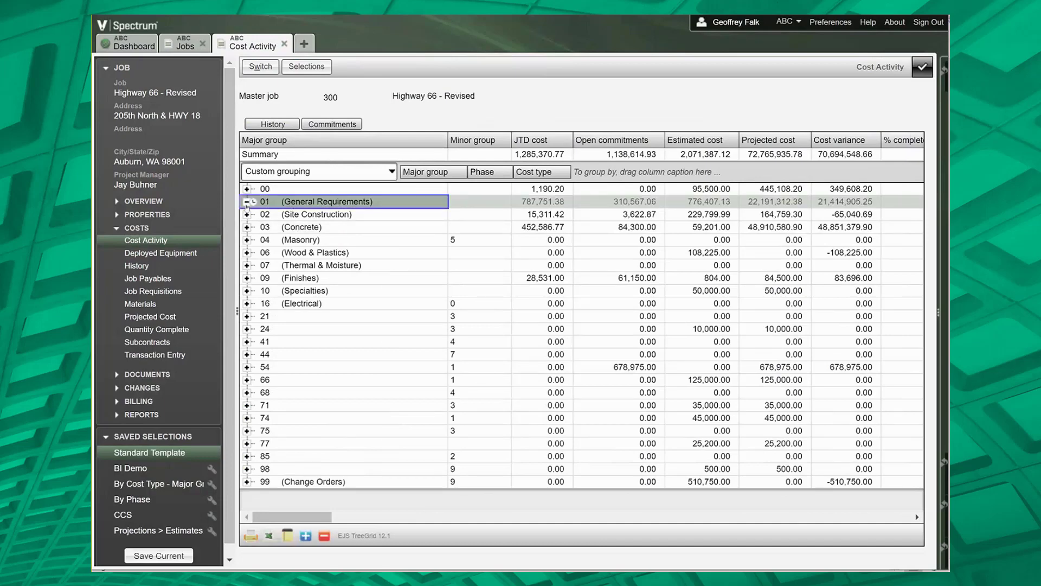
click(262, 214)
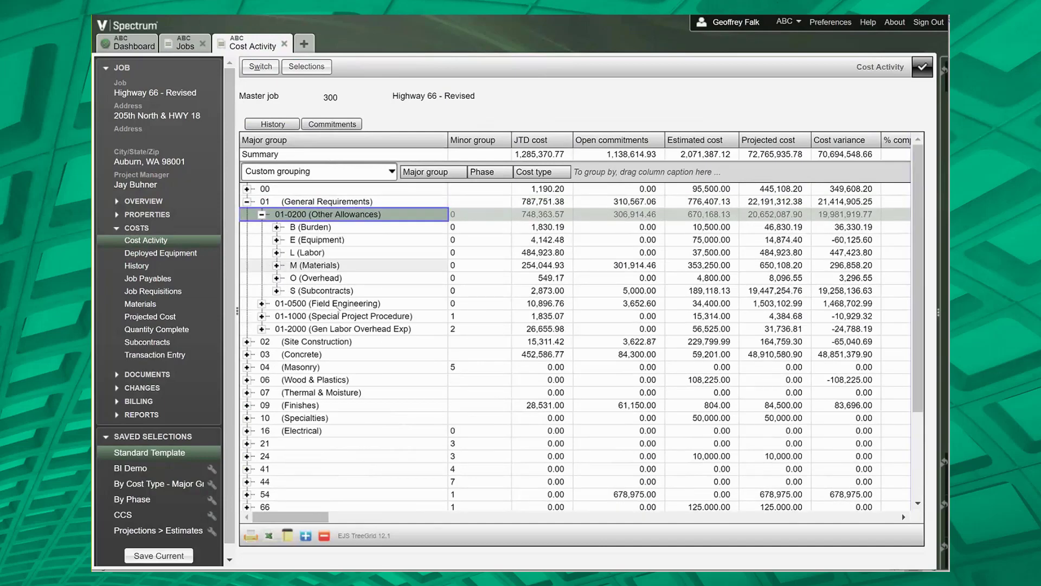
click(277, 227)
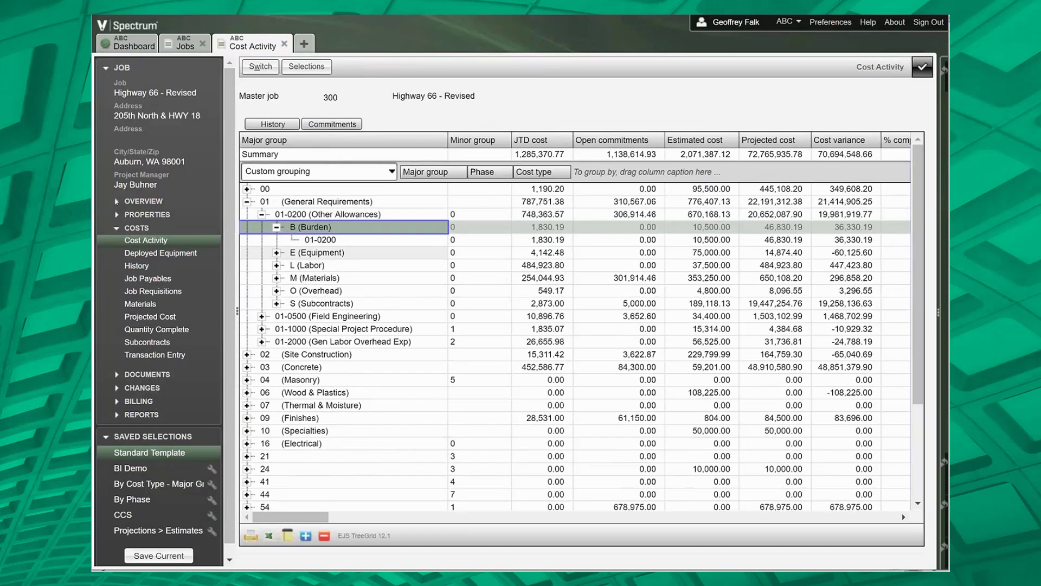
Step: Save the current grid layout as the template "By Maj Grp by Phase/CT" and test it by switching to Standard Template and back
click(155, 558)
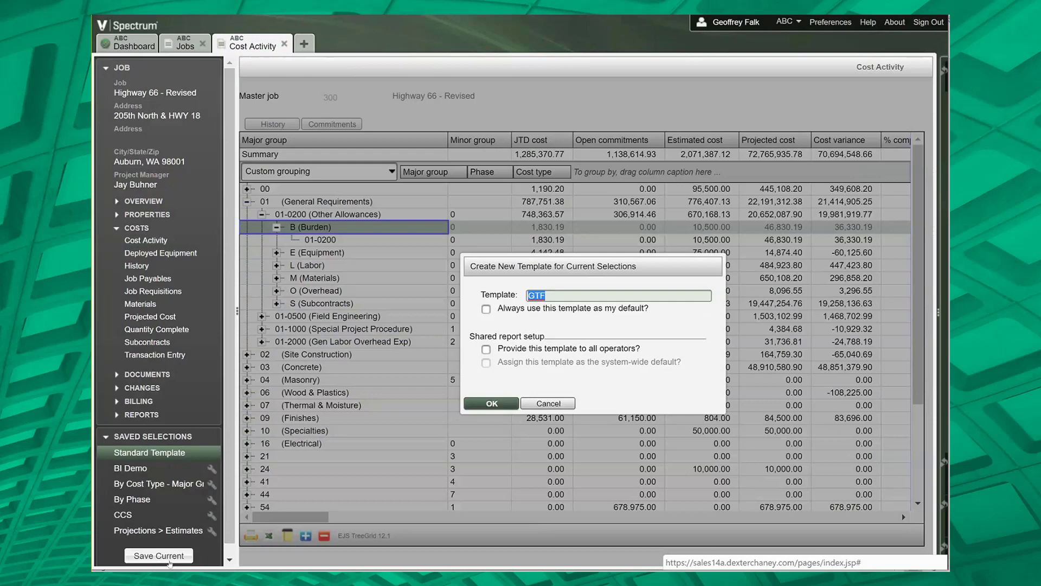
text(By Maj Grp by Phase/CT)
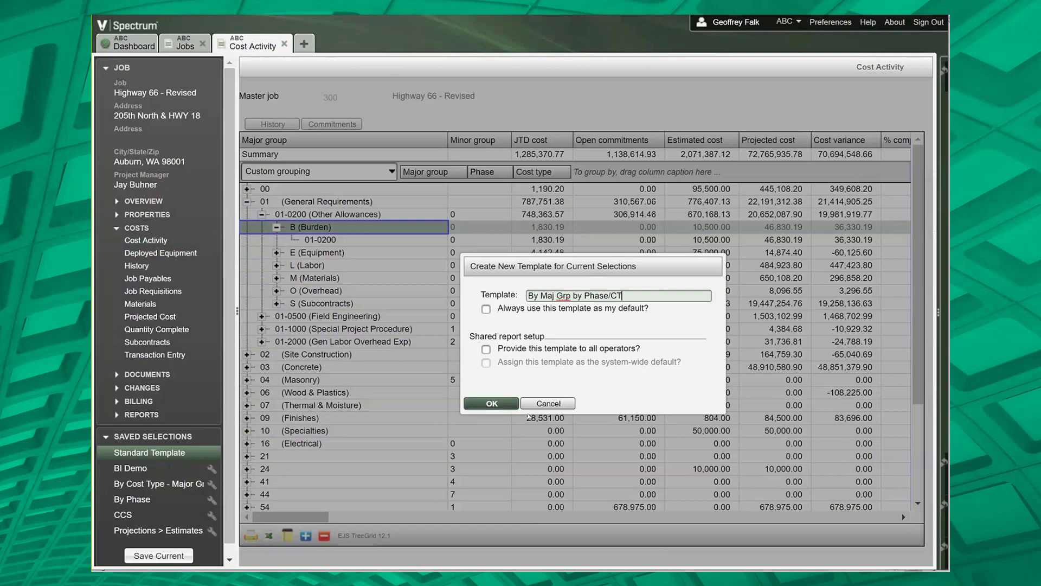
click(489, 404)
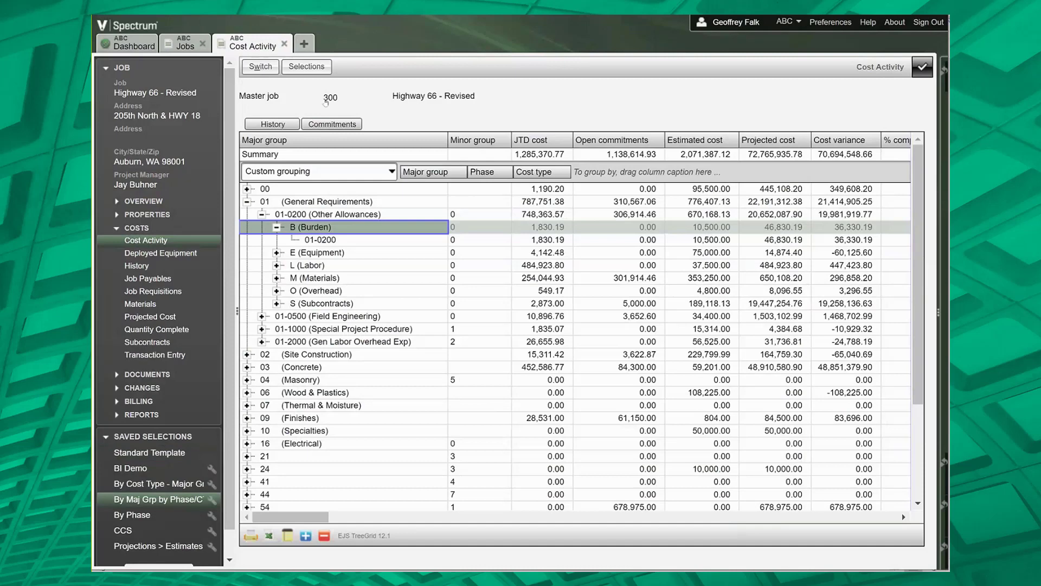
click(146, 452)
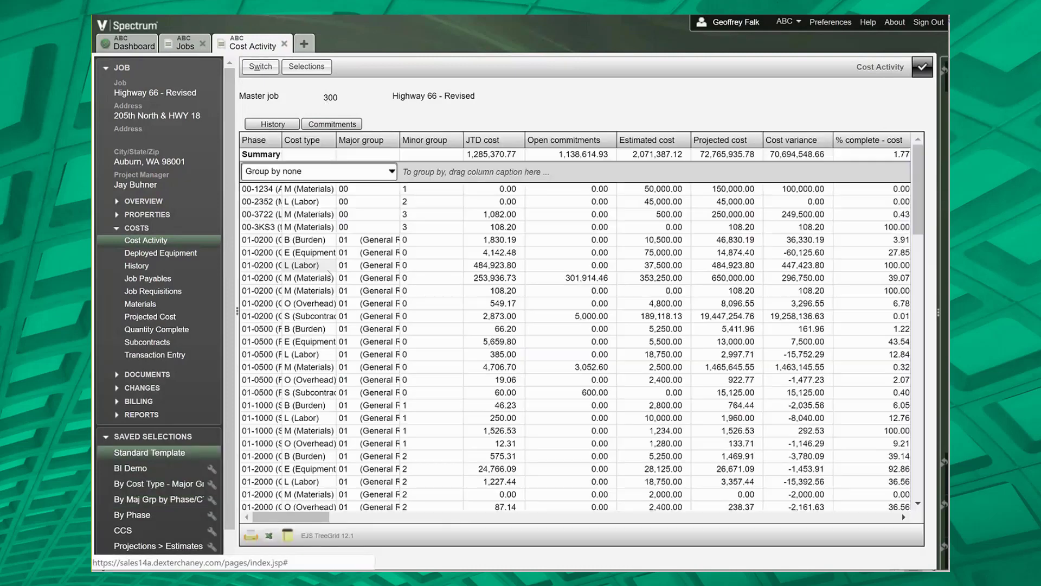
click(162, 499)
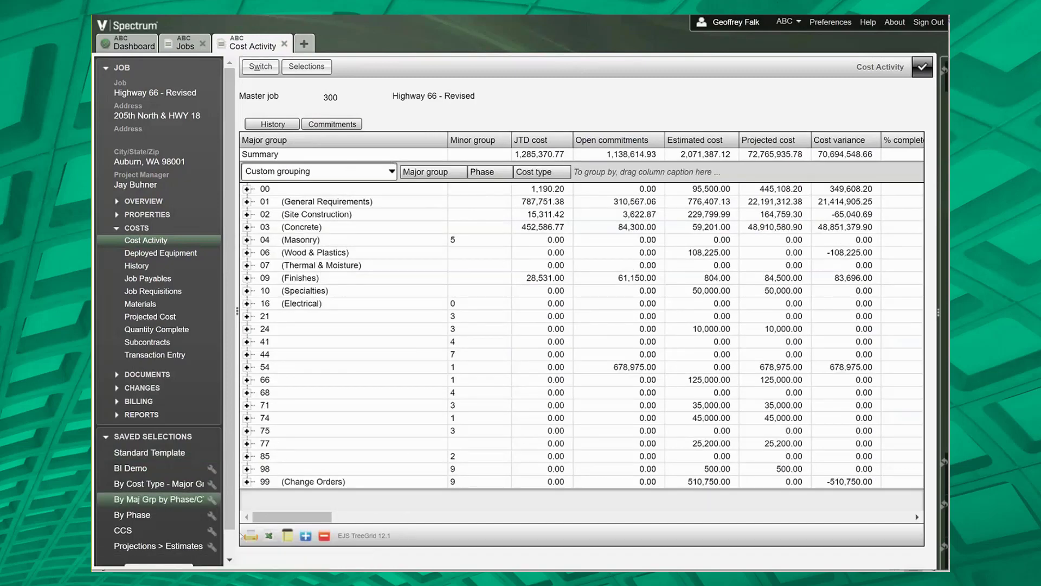
Step: Hide the MTD hours/quantity column and all columns listed from Estimated cost/quantity through JTD hours/quantity
click(286, 536)
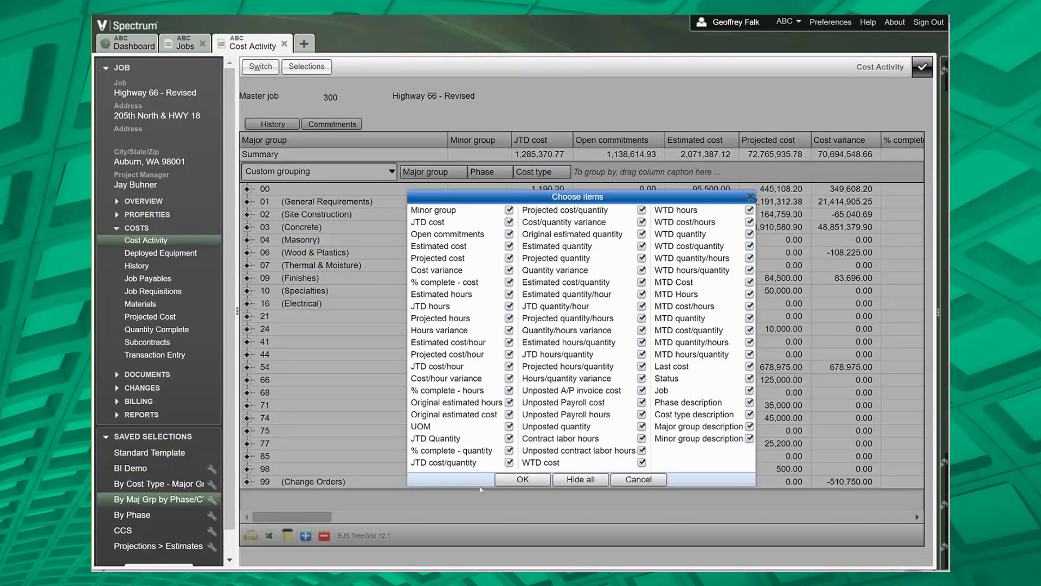
click(654, 355)
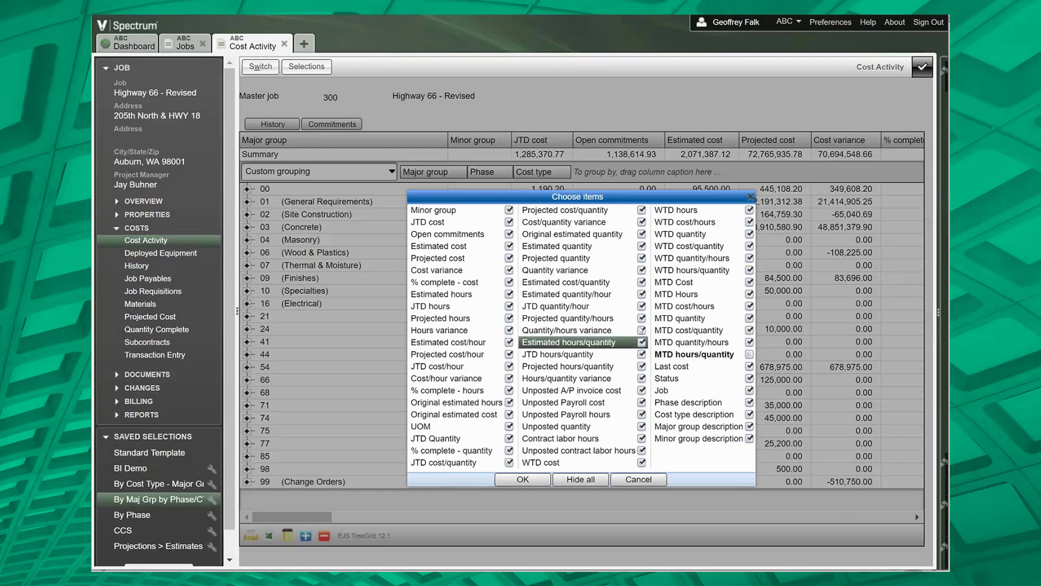
click(642, 342)
click(641, 330)
click(642, 318)
click(642, 305)
click(641, 294)
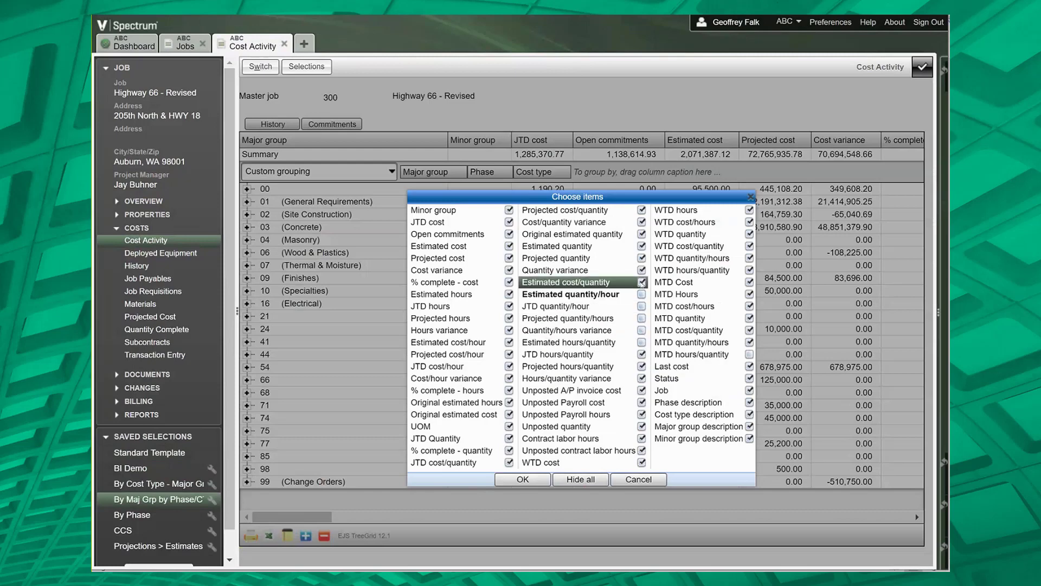
click(642, 283)
click(642, 355)
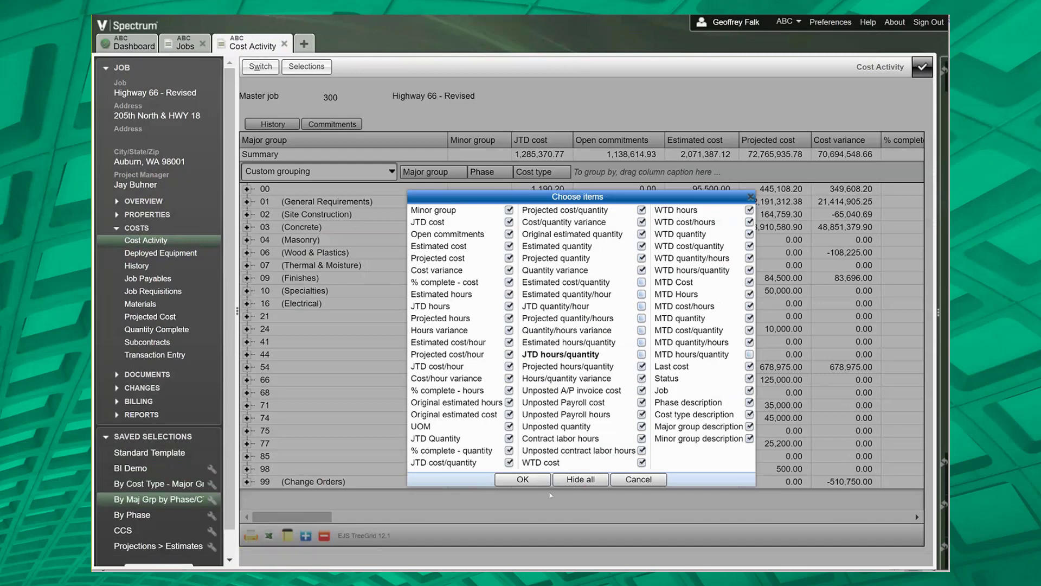
click(530, 480)
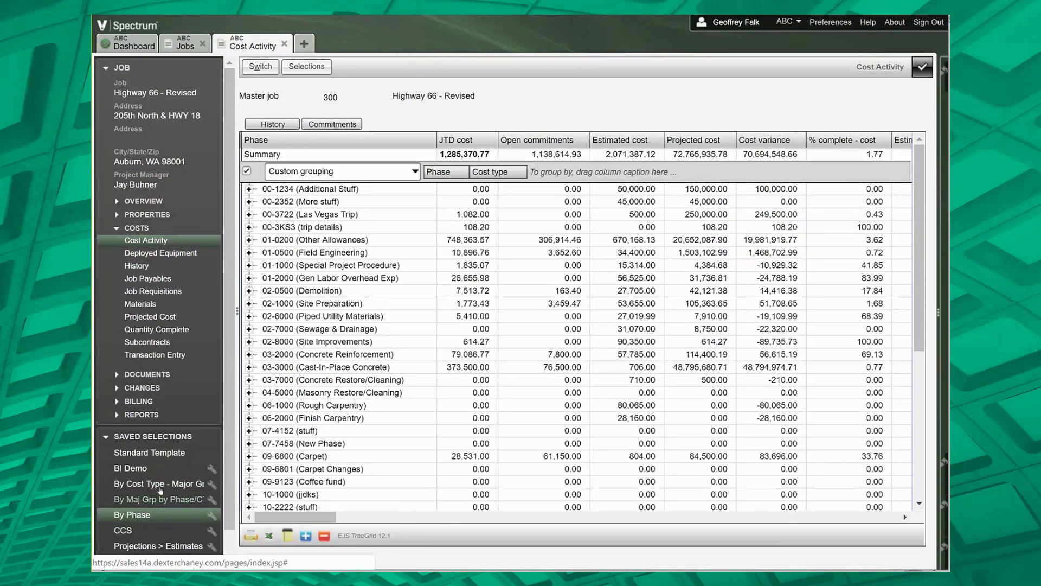
Step: Apply the By Phase template and delete the saved template "By Maj Grp by Phase/CT"
click(212, 500)
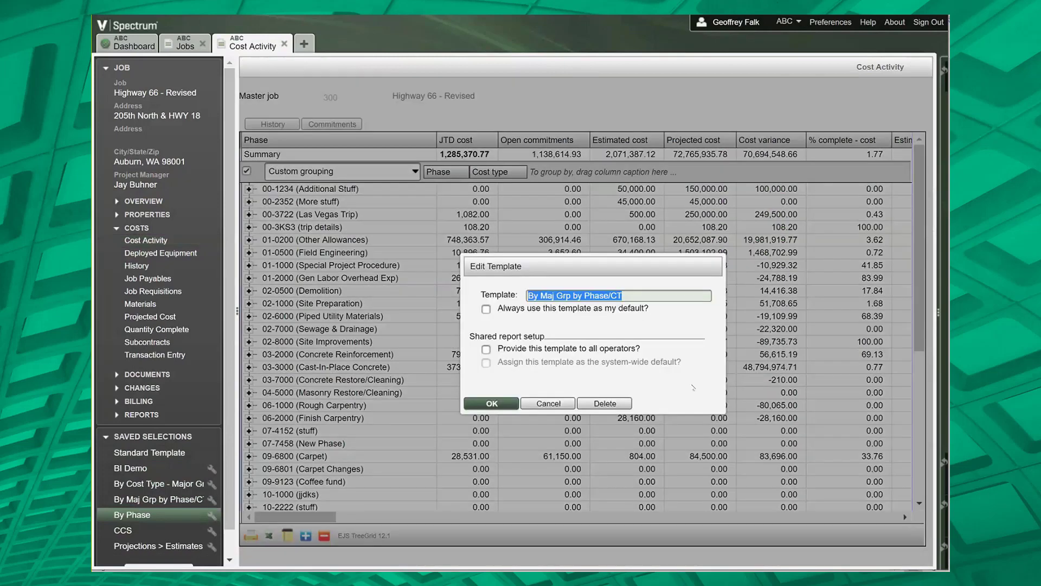
click(605, 404)
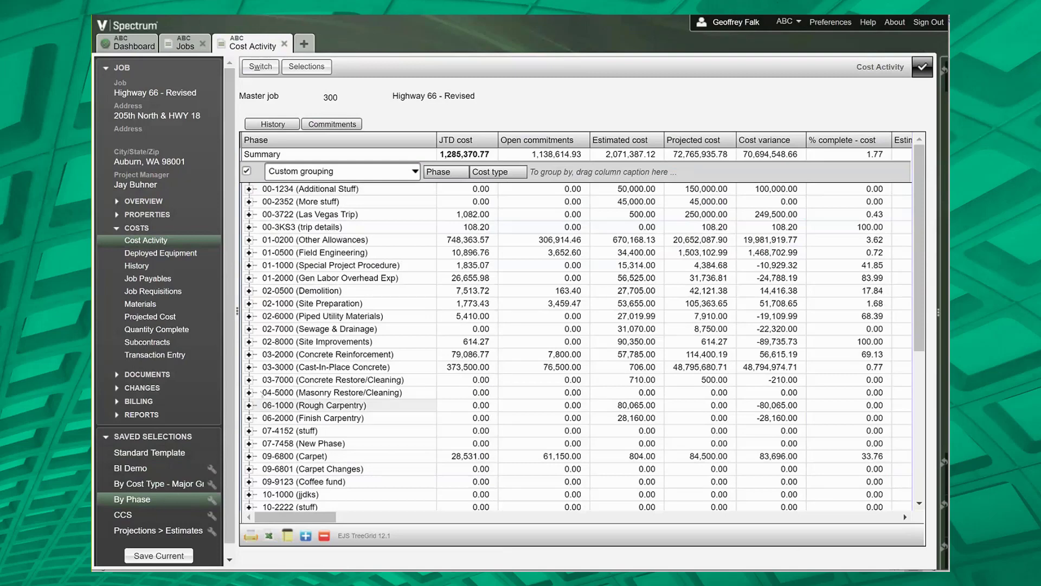
Step: Expand all groups in the By Phase grid and export the grid data to a spreadsheet
click(305, 536)
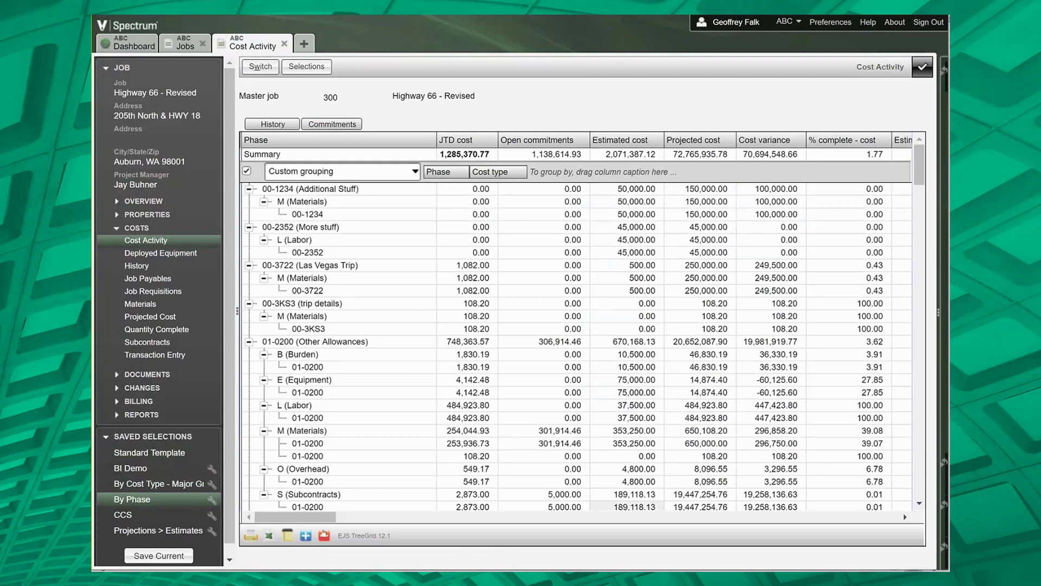
click(267, 535)
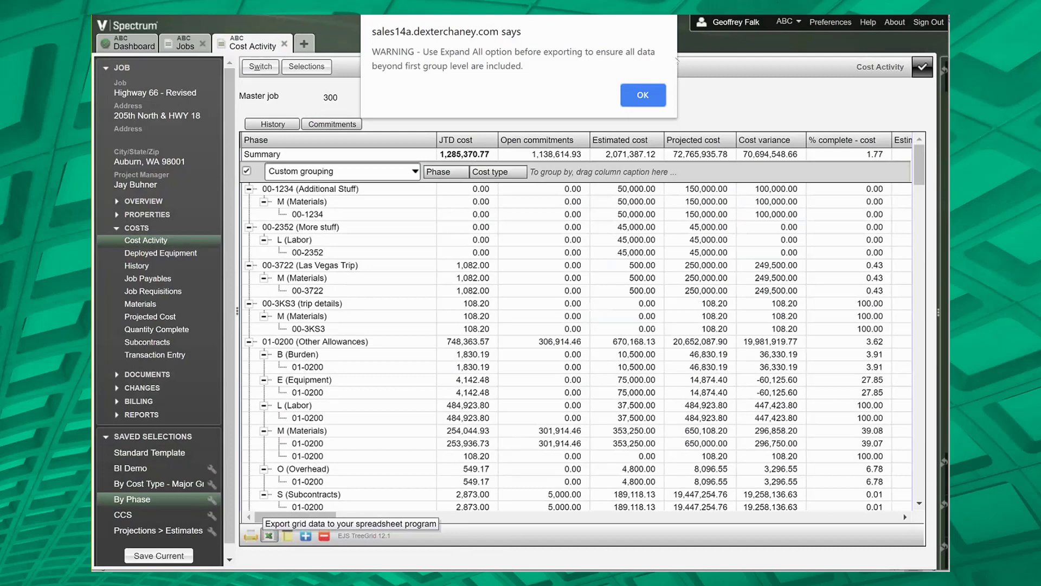
click(651, 99)
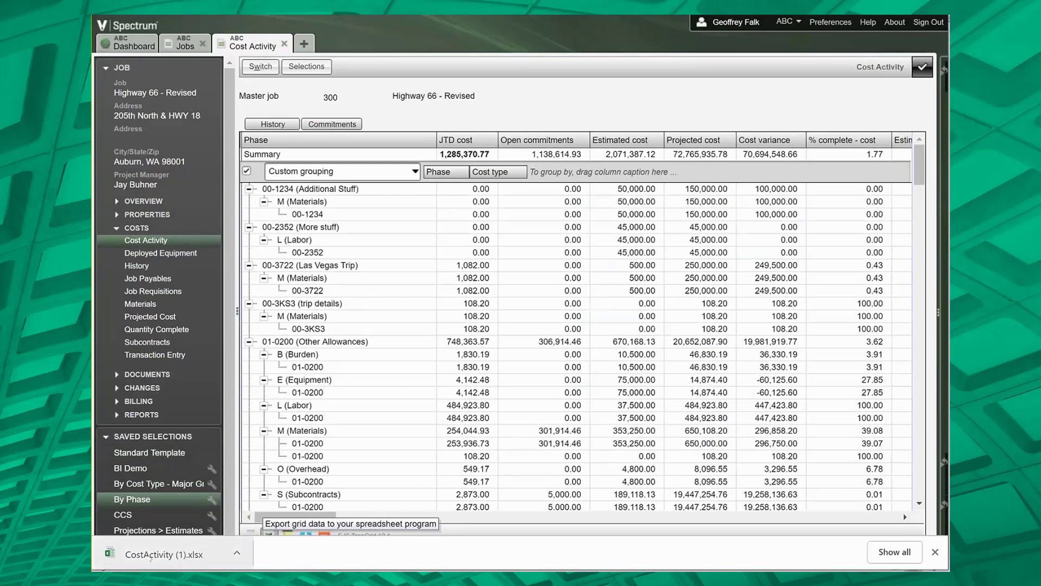
Step: Open the exported CostActivity (1).xlsx in Excel and collapse the 00-1234 and 00-2352 phase groups before returning to Spectrum
click(131, 554)
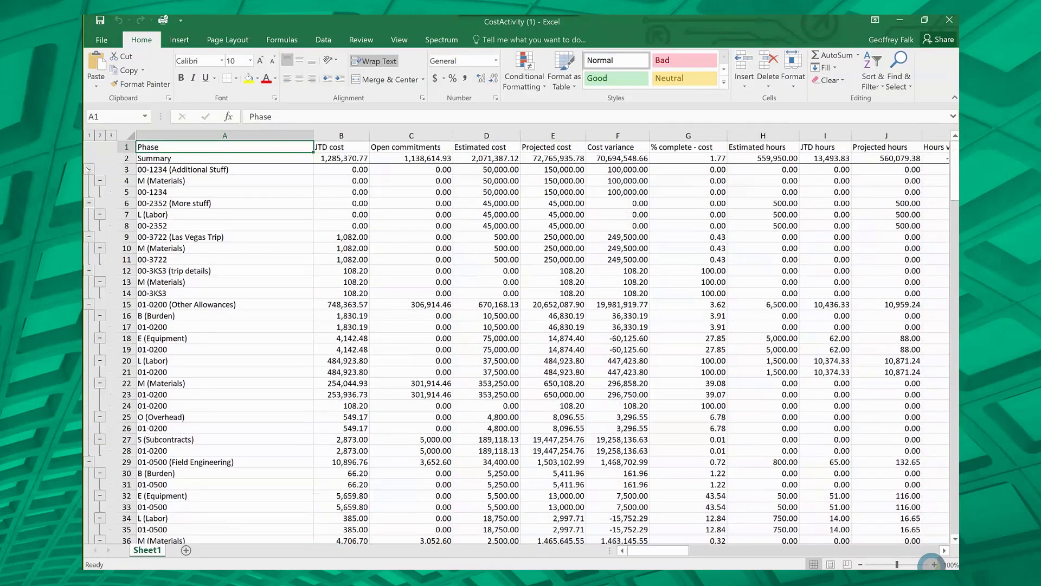
click(89, 170)
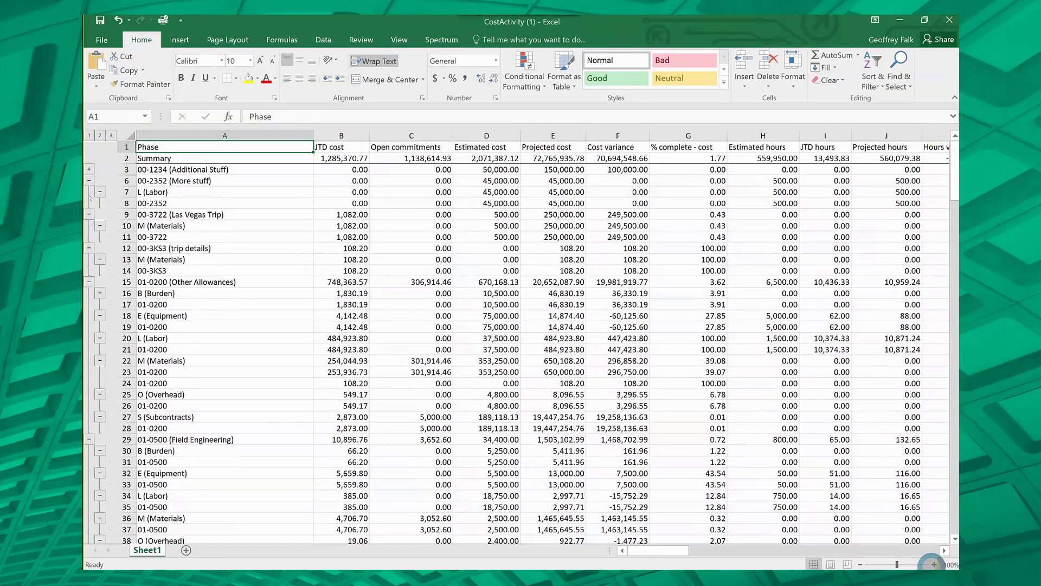
click(88, 181)
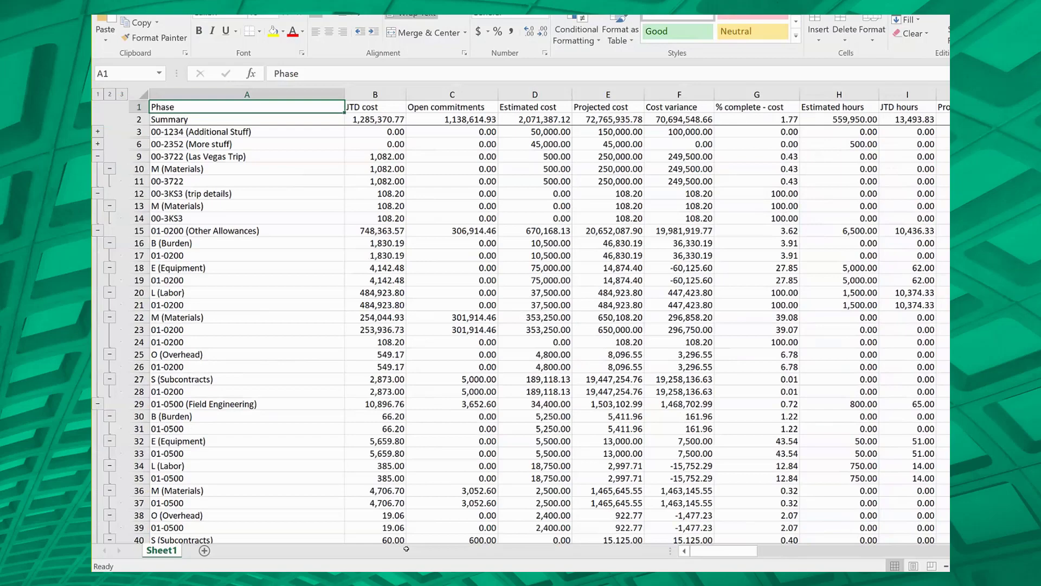
key(alt+Tab)
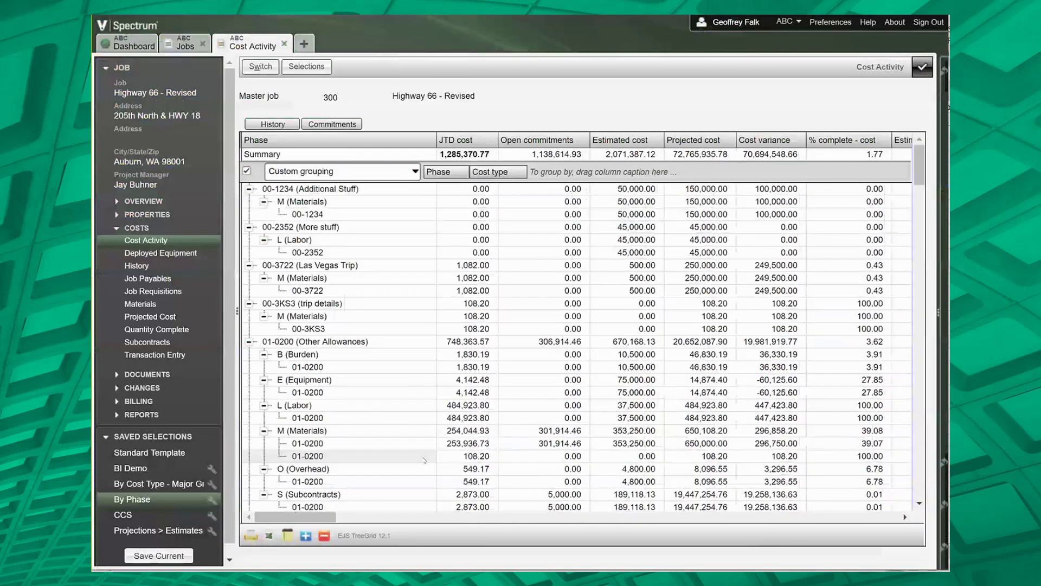